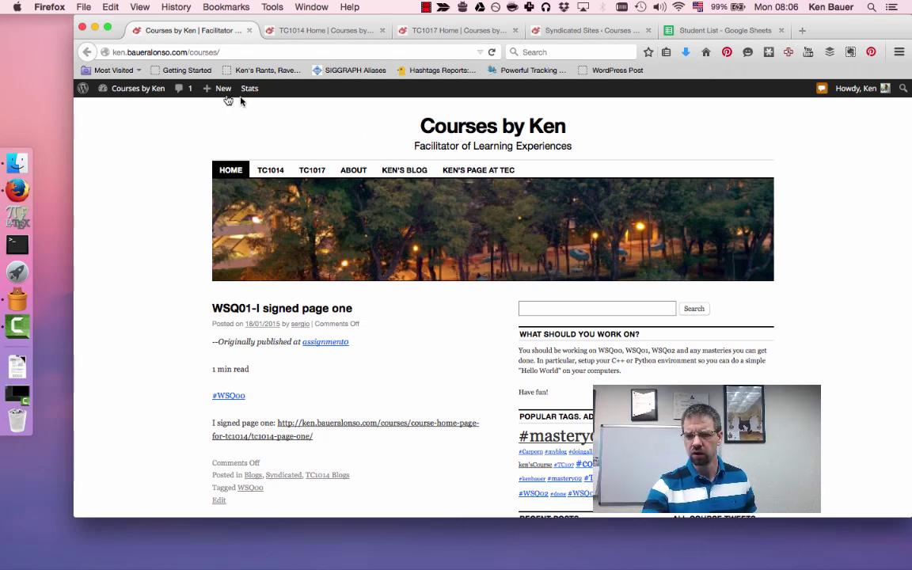
Look through the syndicated student posts on the course home page, down to the page footer.
mouse_move(130, 91)
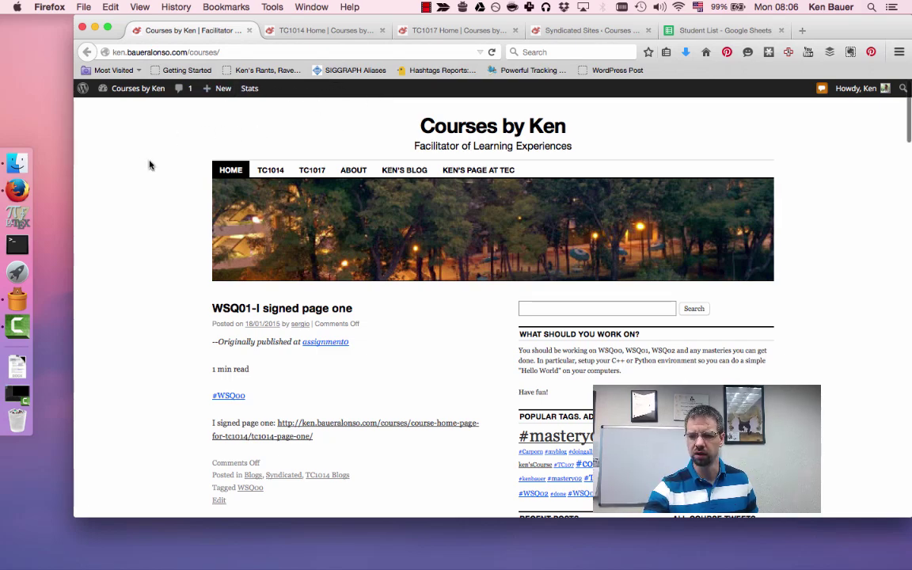
scroll(151, 165, down, 15)
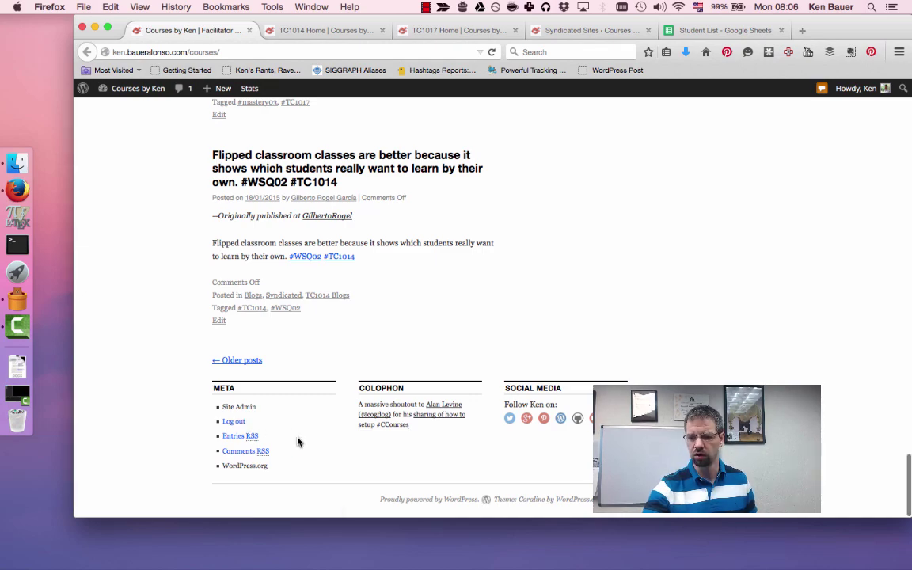
scroll(298, 441, up, 20)
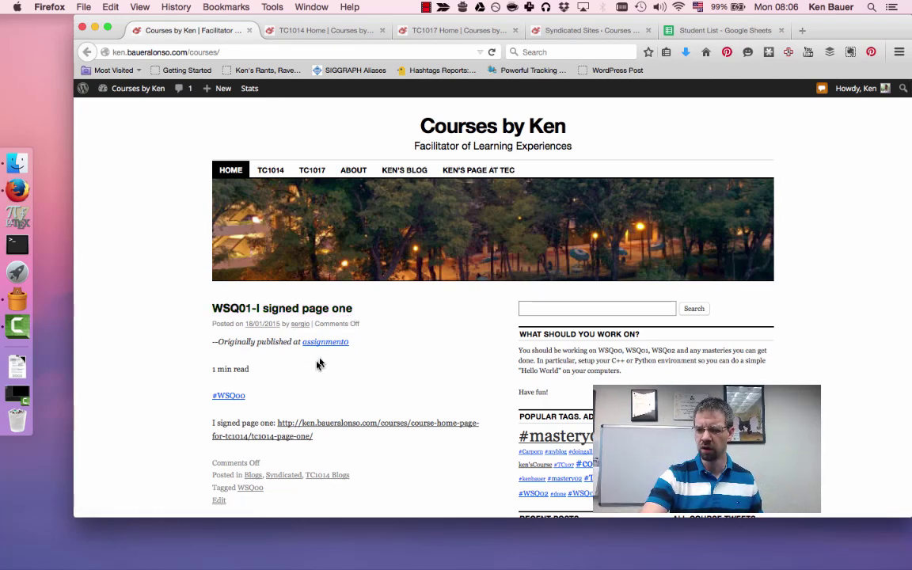
scroll(406, 379, up, 1)
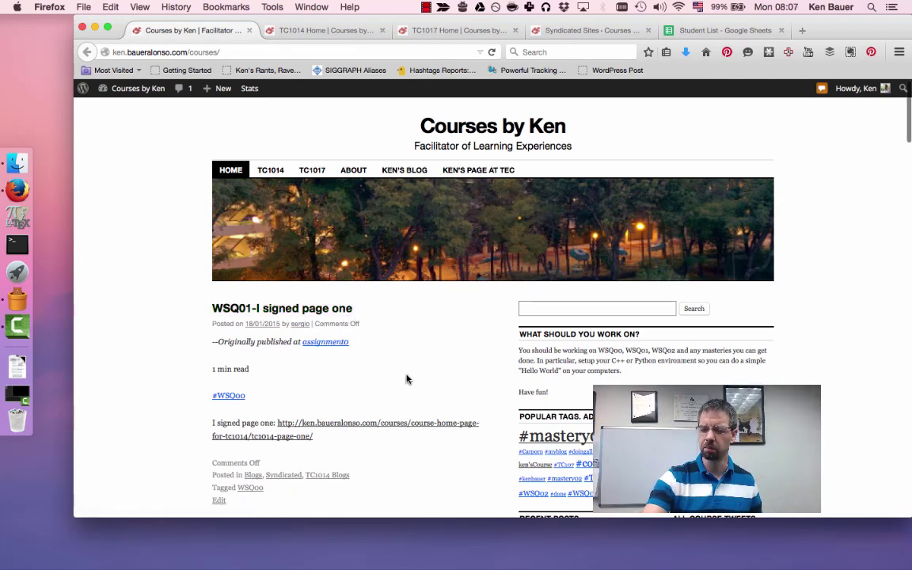
scroll(406, 379, down, 5)
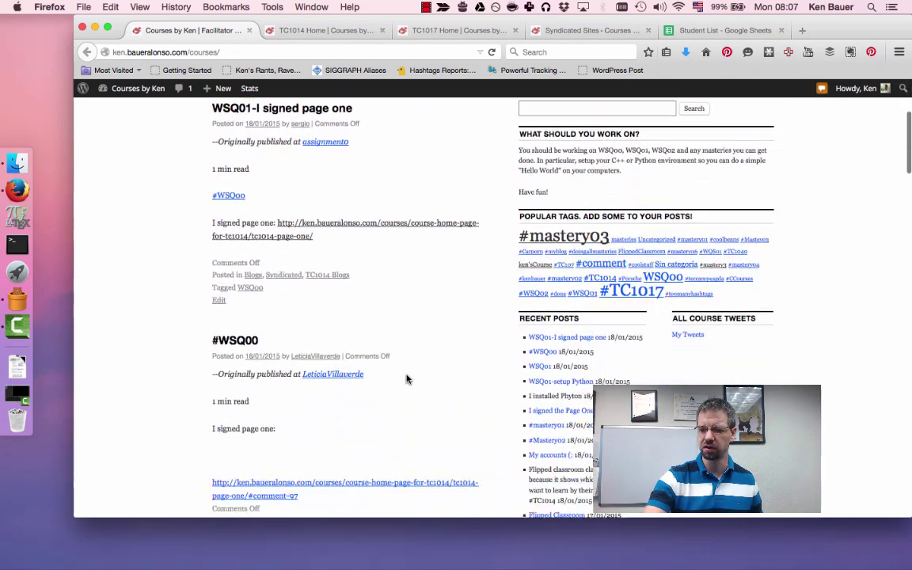
scroll(406, 379, down, 15)
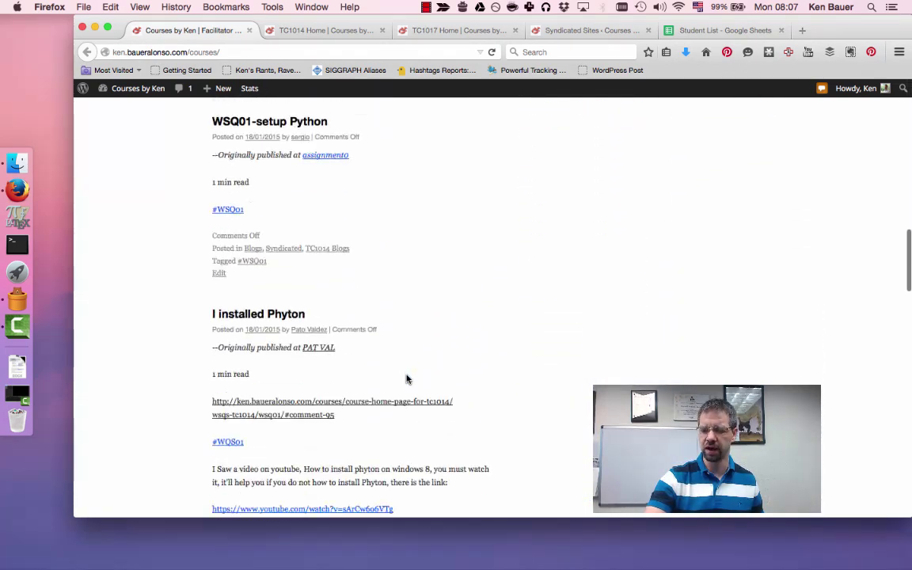
scroll(406, 379, down, 10)
scroll(406, 379, up, 8)
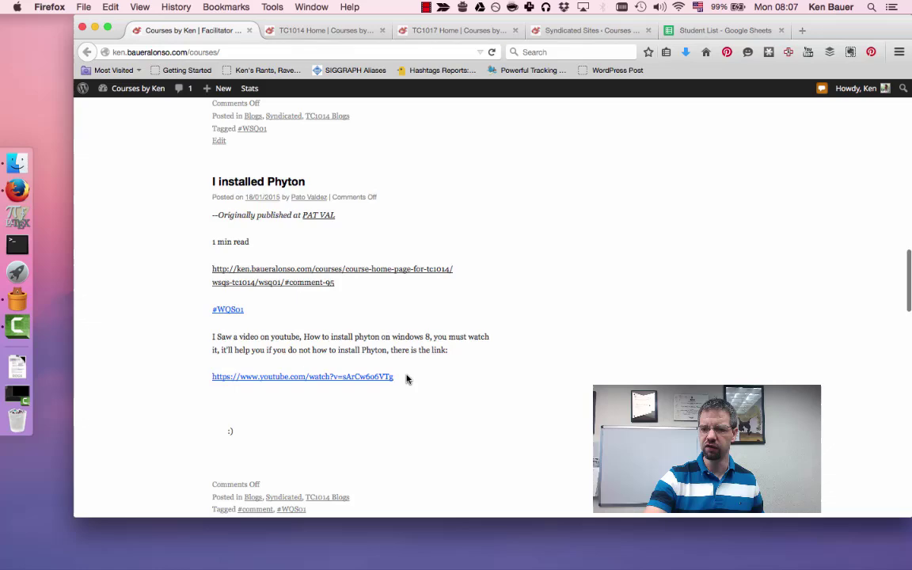
scroll(406, 379, up, 20)
scroll(406, 379, down, 2)
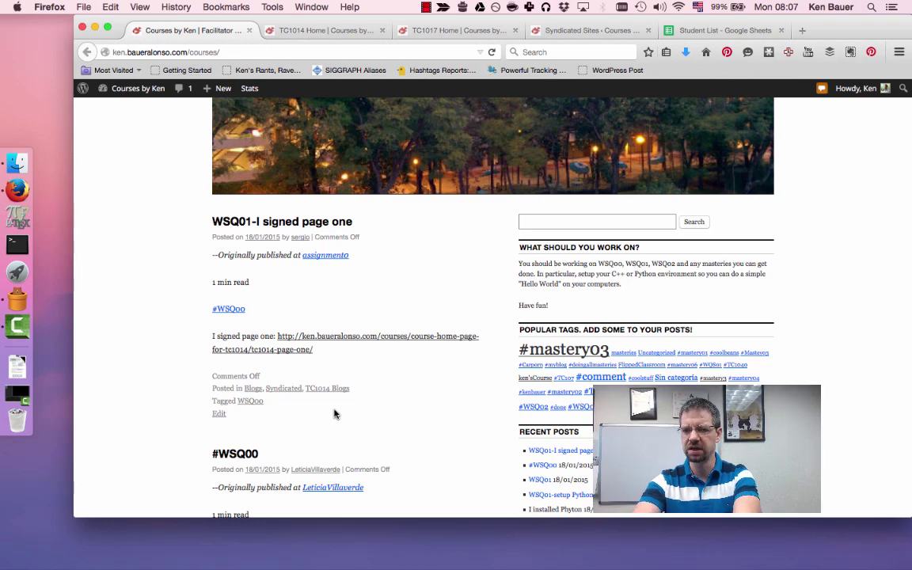
Open the instructor's withknown.com blog alongside the course pages and view its site configuration.
key(super+t)
text(kenbauer.withknown.com/)
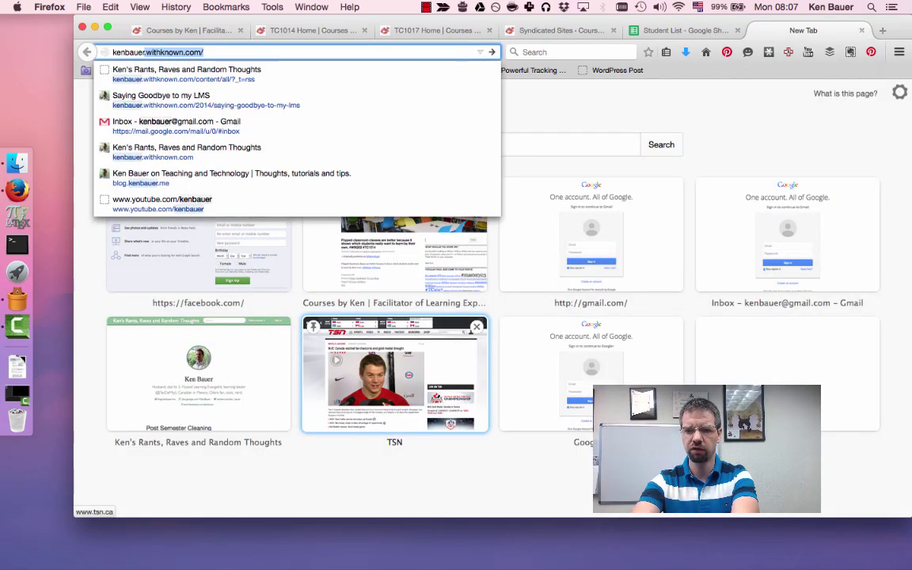
key(Return)
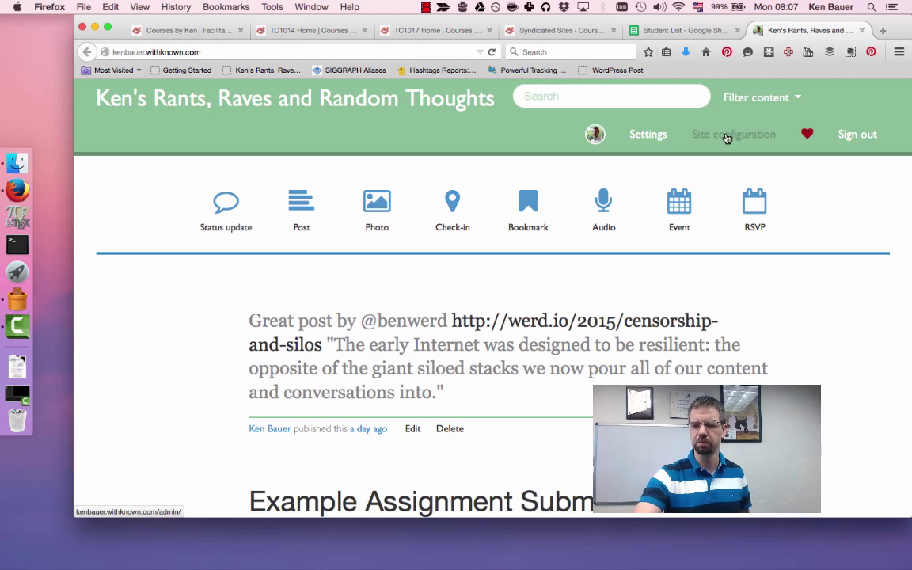
click(726, 136)
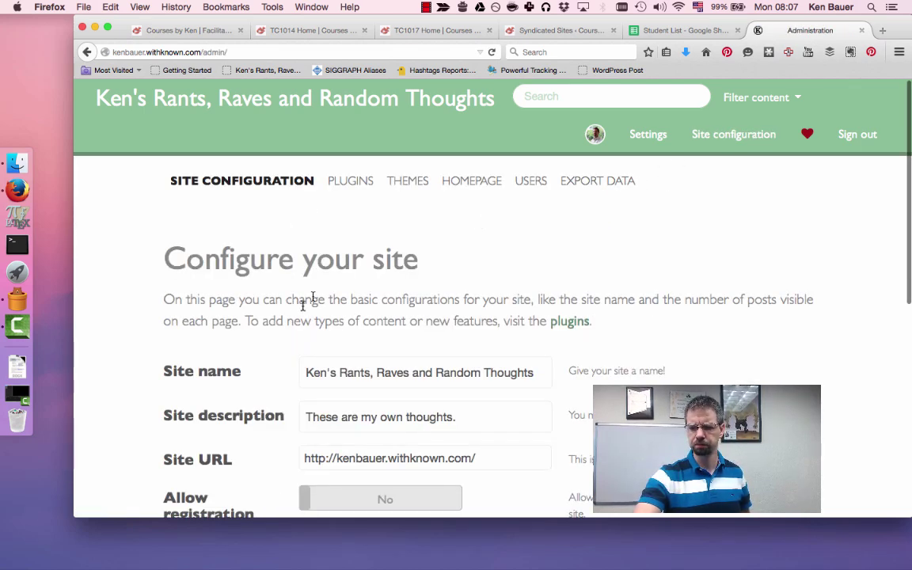
scroll(308, 301, down, 2)
scroll(246, 289, up, 1)
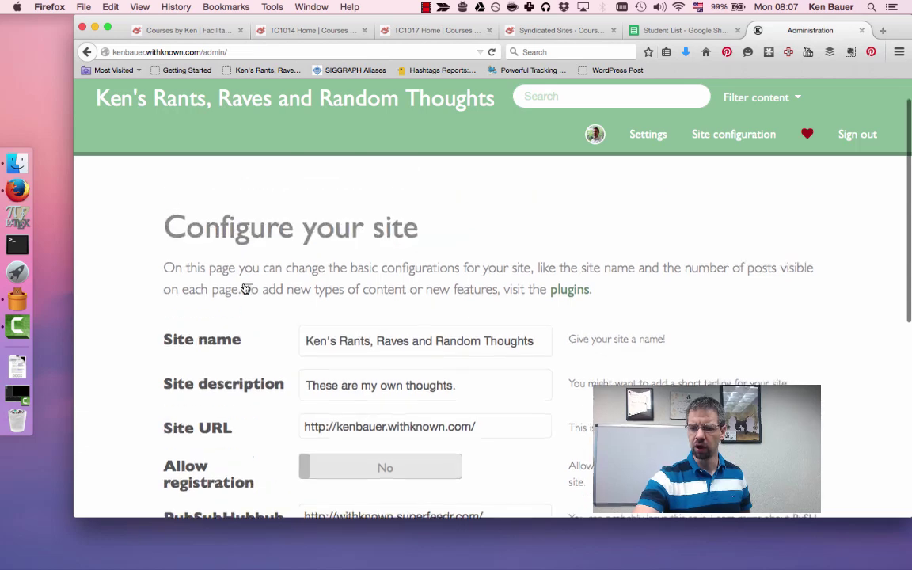
scroll(245, 289, up, 1)
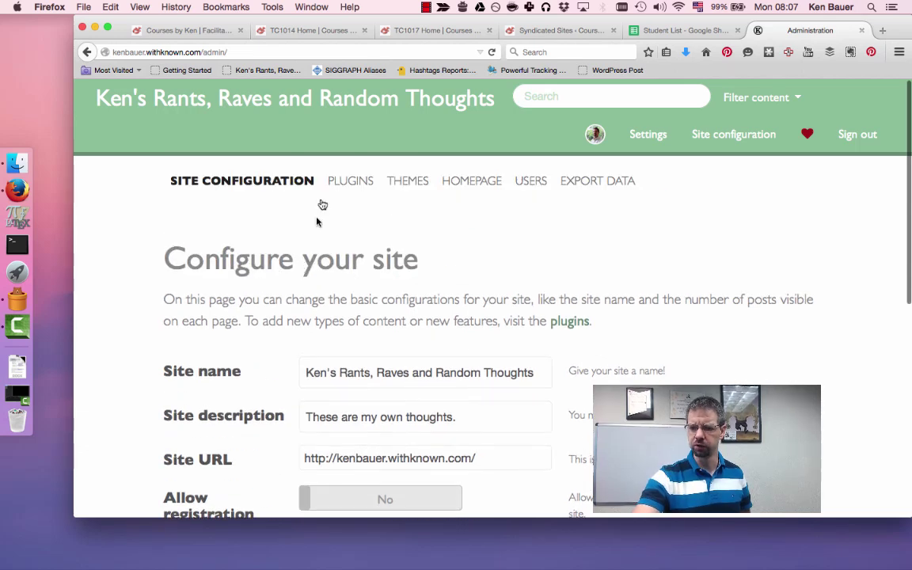
Review the plugins available for the Known site and which of them are enabled or disabled.
click(360, 185)
scroll(530, 240, down, 1)
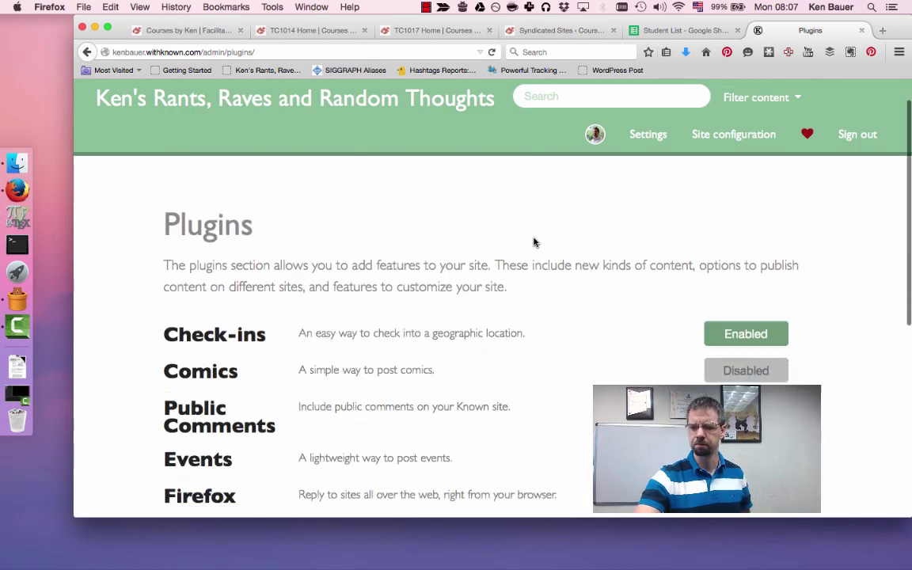
scroll(533, 242, down, 3)
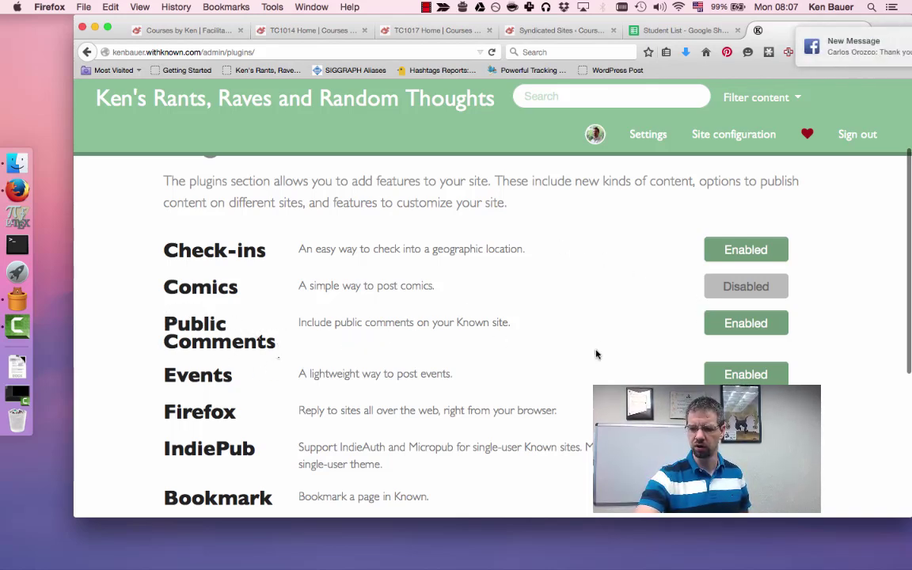
scroll(597, 353, down, 1)
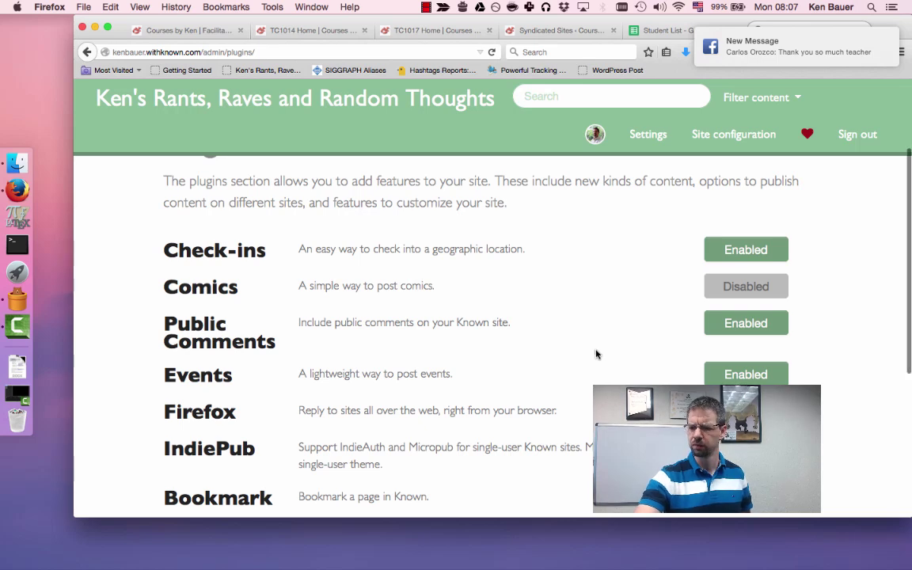
scroll(596, 353, down, 5)
scroll(597, 354, up, 6)
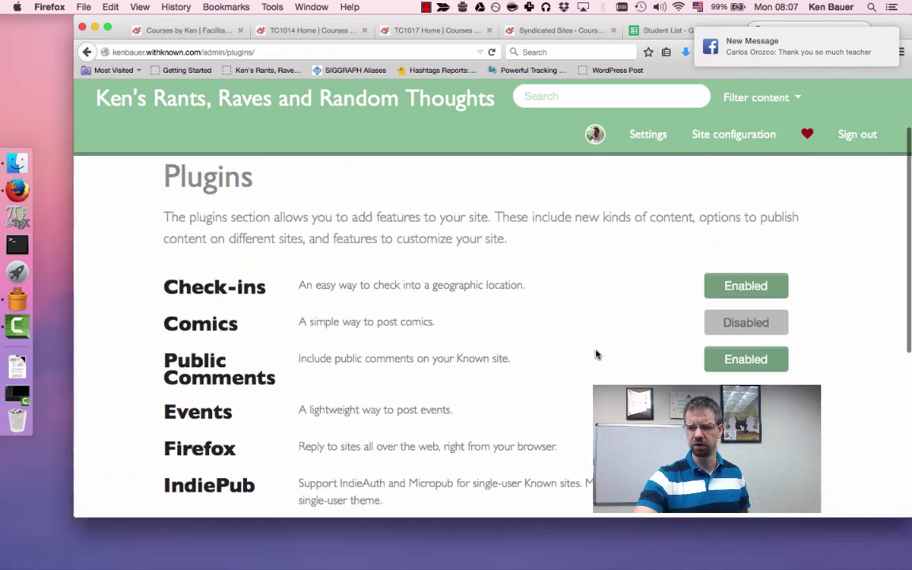
scroll(596, 353, up, 2)
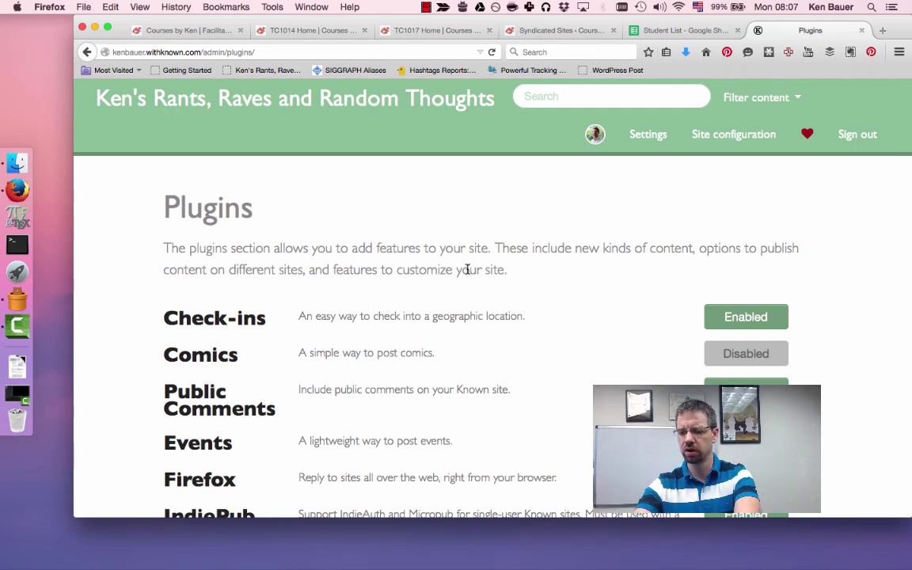
Open the student's blogspot.mx blog in place of the plugins page and look through its posts down to WSQ00.
key(super+l)
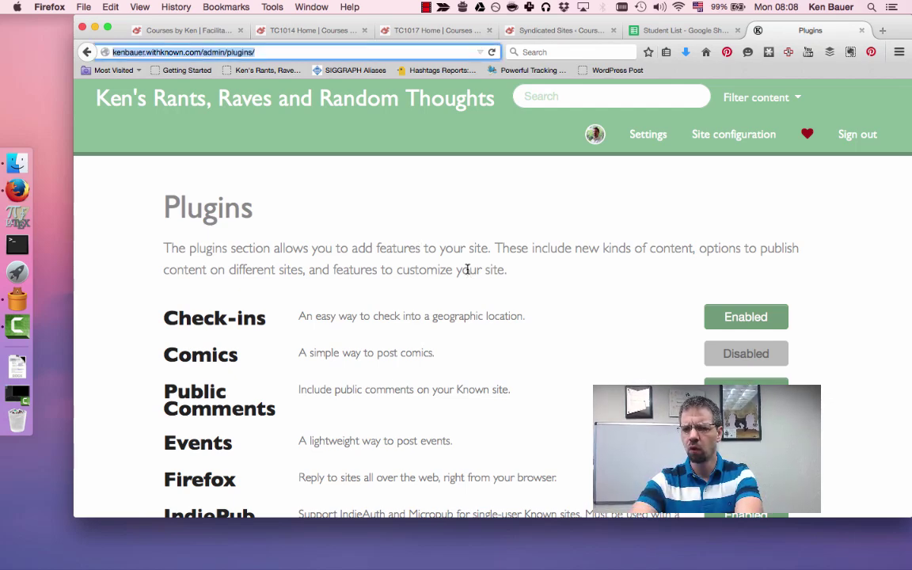
text(floreths.blogspot.mx/)
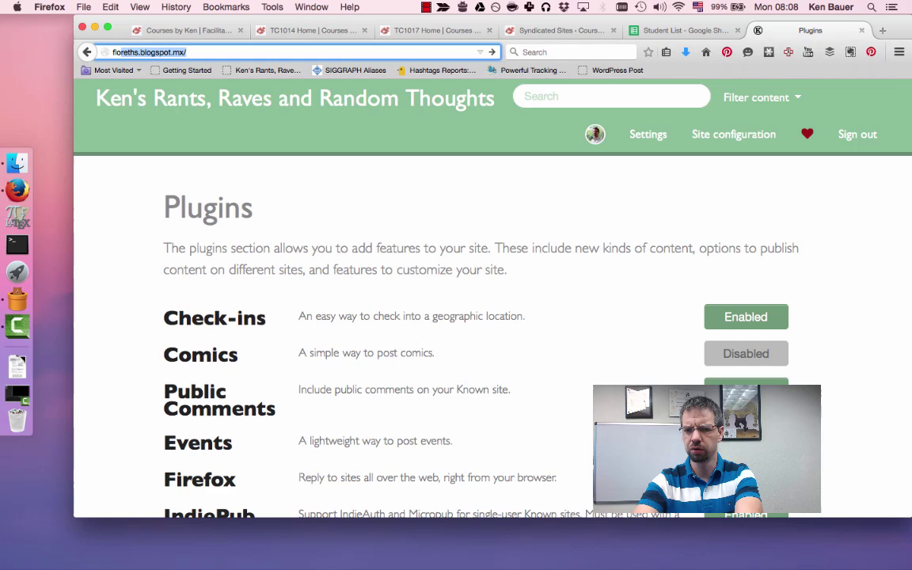
key(Return)
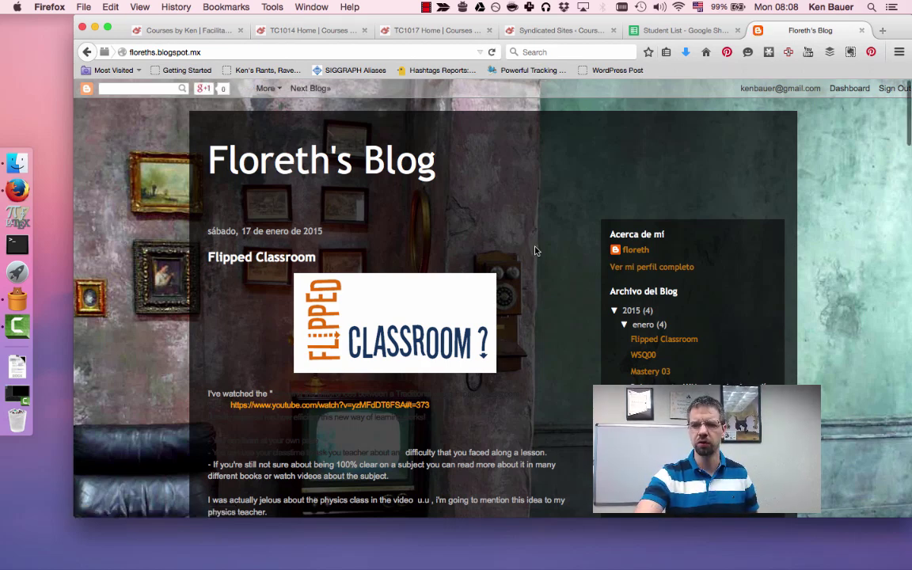
scroll(535, 251, down, 1)
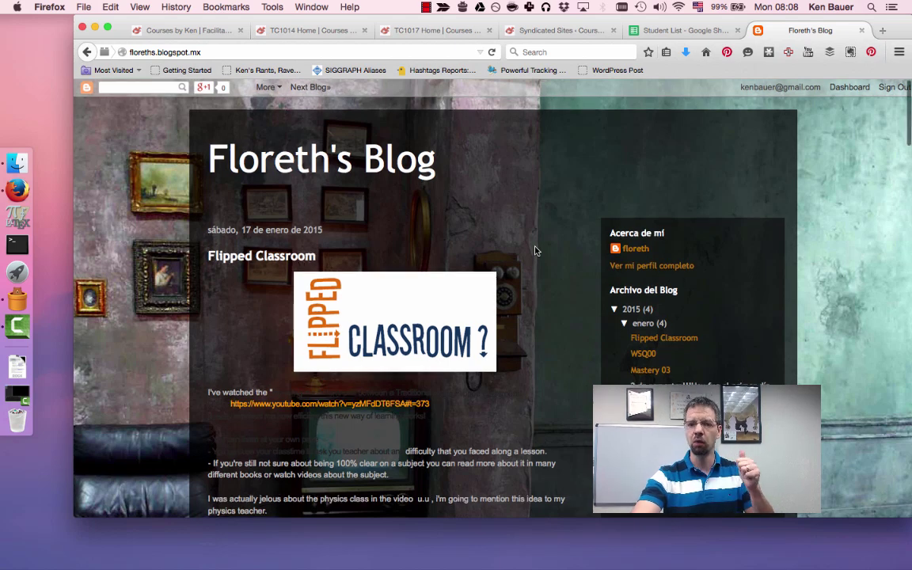
scroll(534, 251, down, 1)
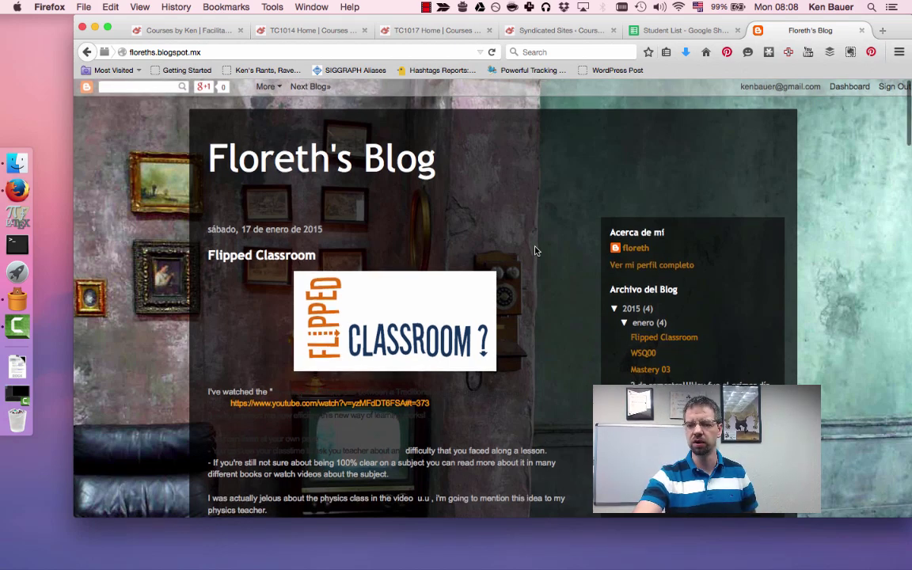
scroll(534, 251, up, 1)
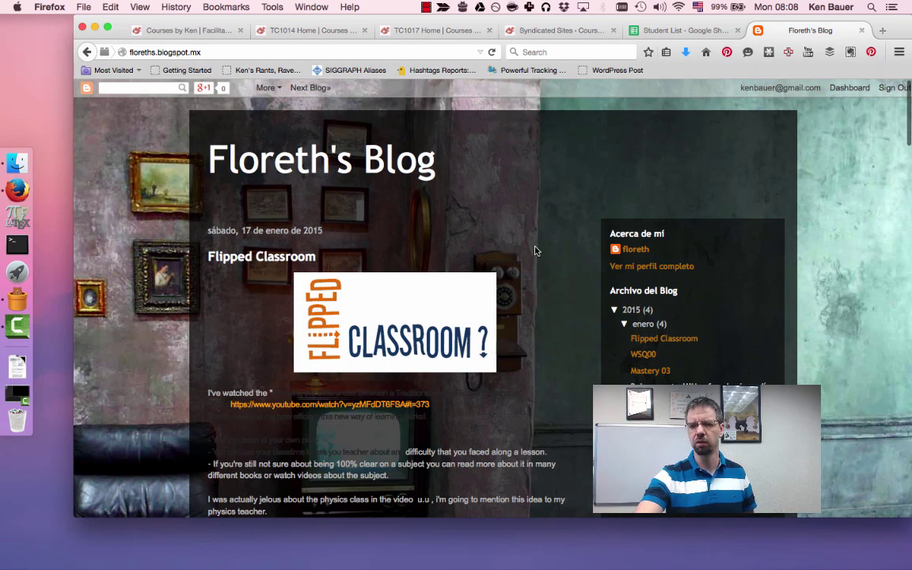
scroll(534, 251, down, 3)
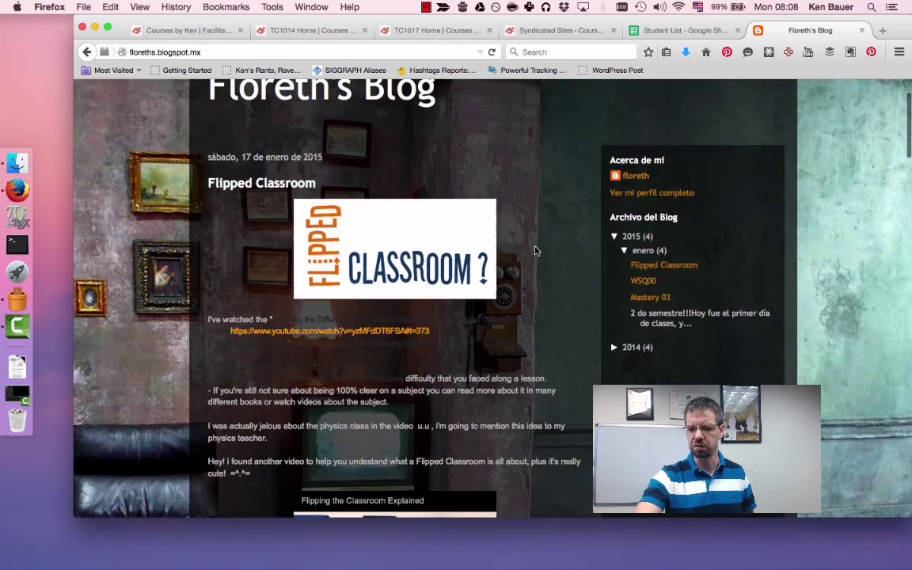
scroll(534, 251, down, 10)
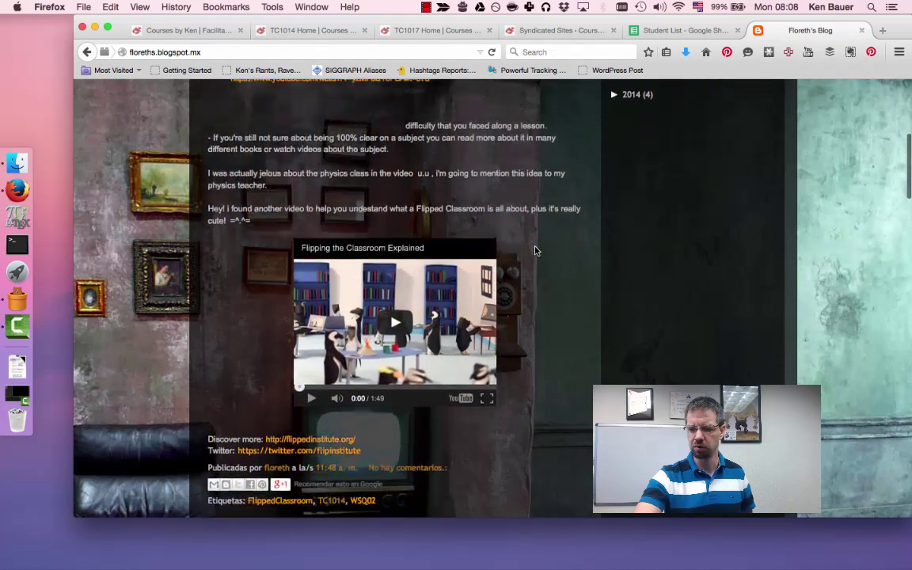
scroll(534, 250, down, 8)
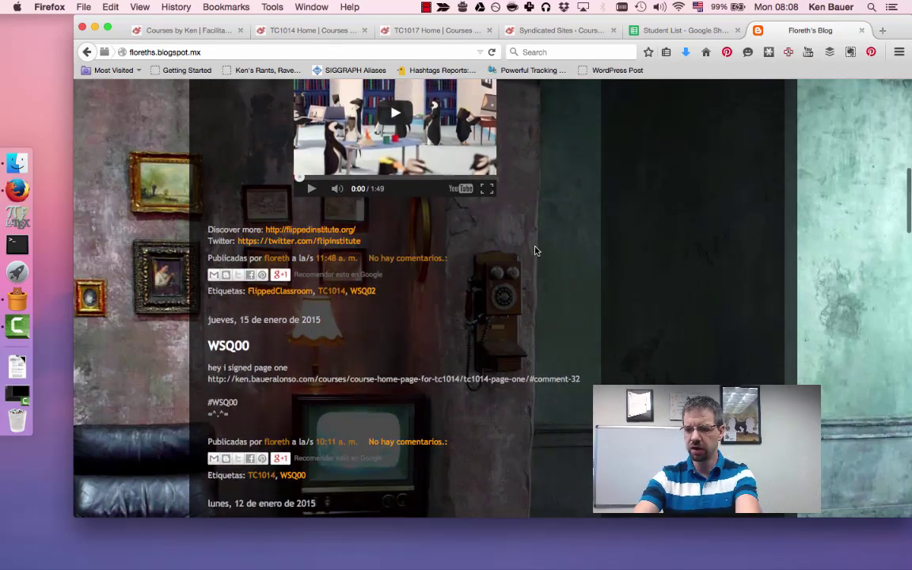
Enlarge the blog page to read the labels under the Flipped Classroom post.
key(super+equal)
key(super+equal)
key(super+equal)
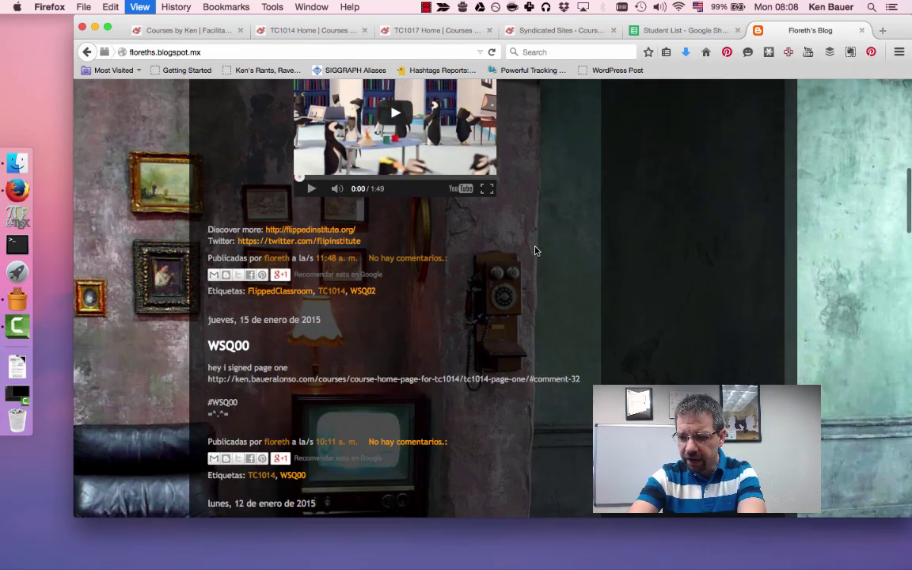
scroll(522, 265, down, 3)
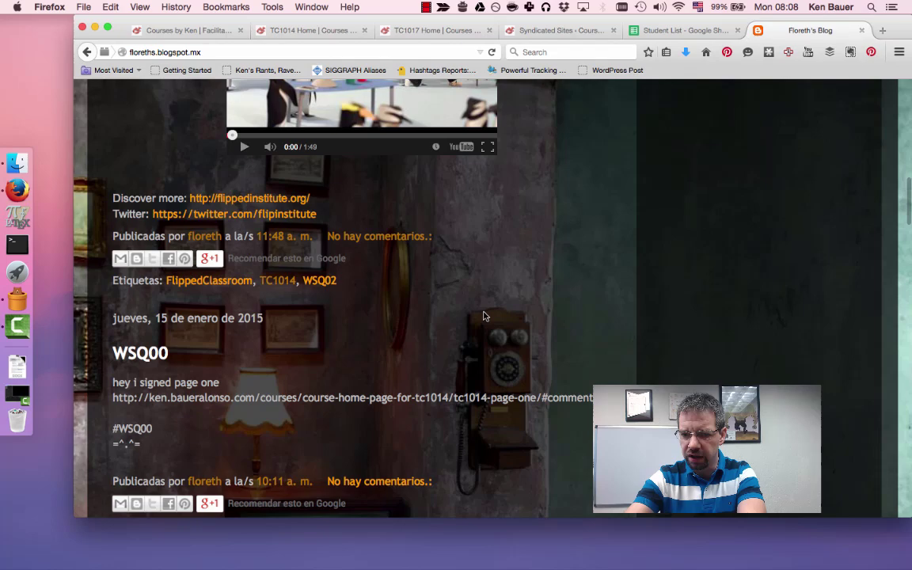
key(super+equal)
key(super+equal)
key(super+equal)
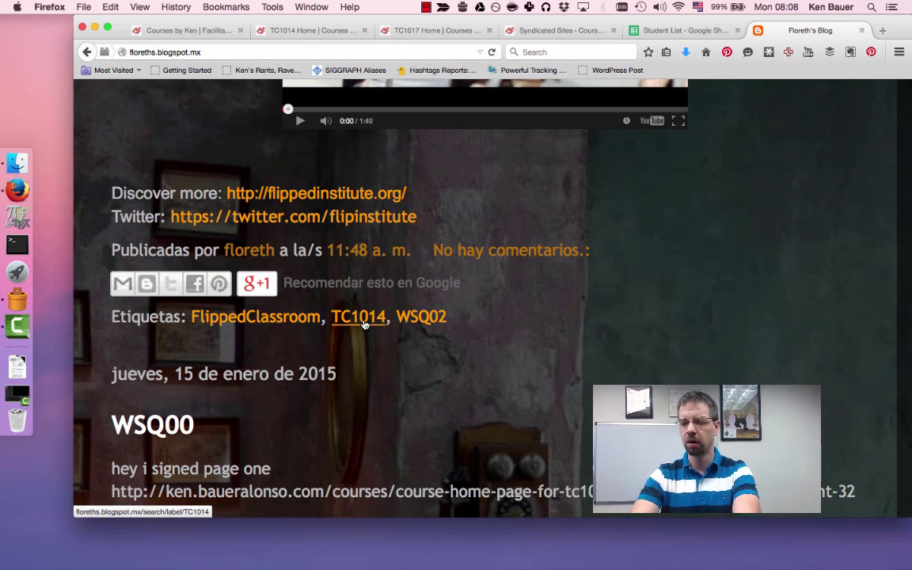
Close the student's blog and view the Syndicated Sites page and the Student List spreadsheet.
key(super+w)
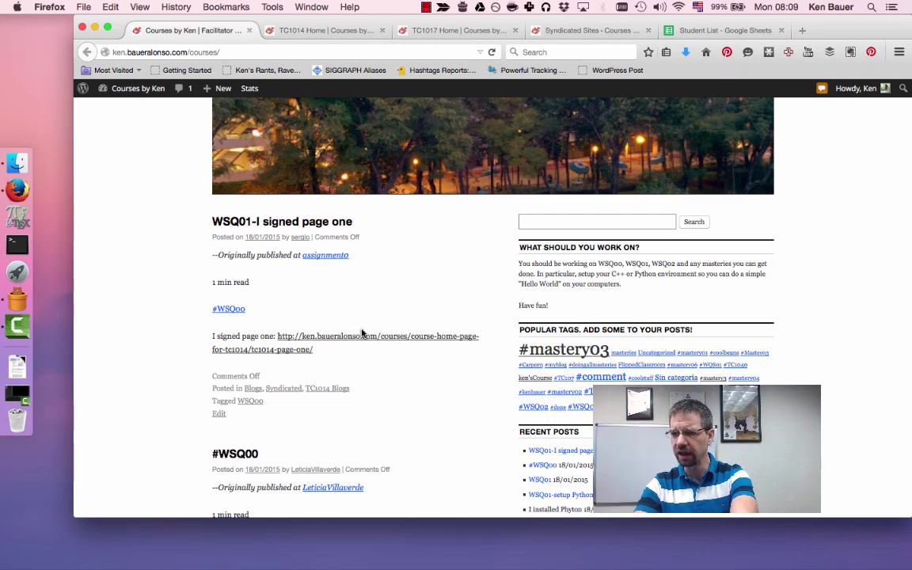
key(super+4)
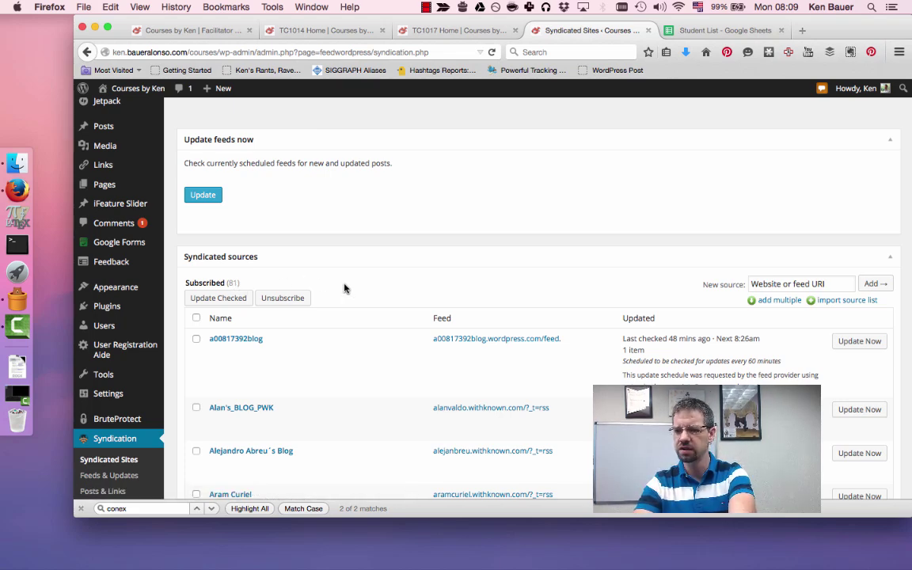
click(690, 31)
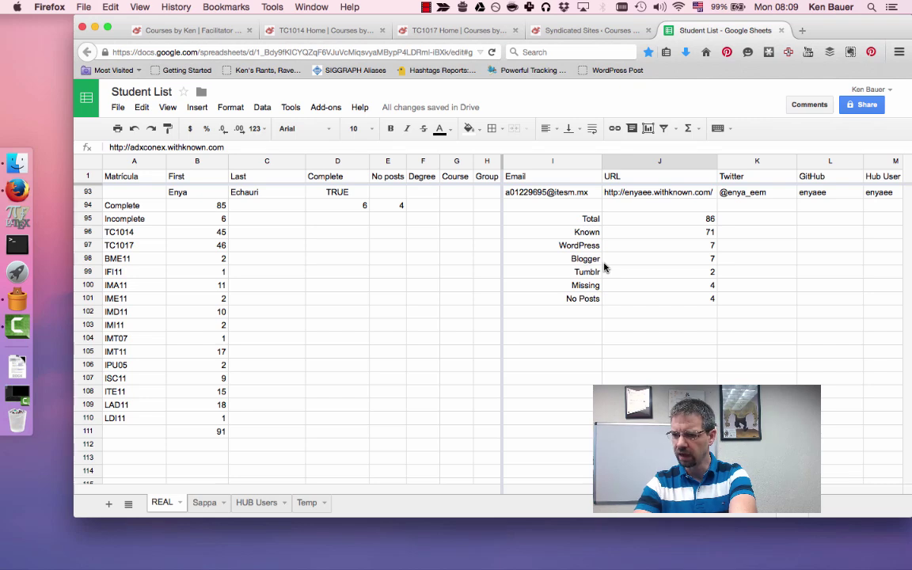
Switch back from the Student List spreadsheet, past the Syndicated Sites page, to the TC1014 Home page.
key(ctrl+shift+Tab)
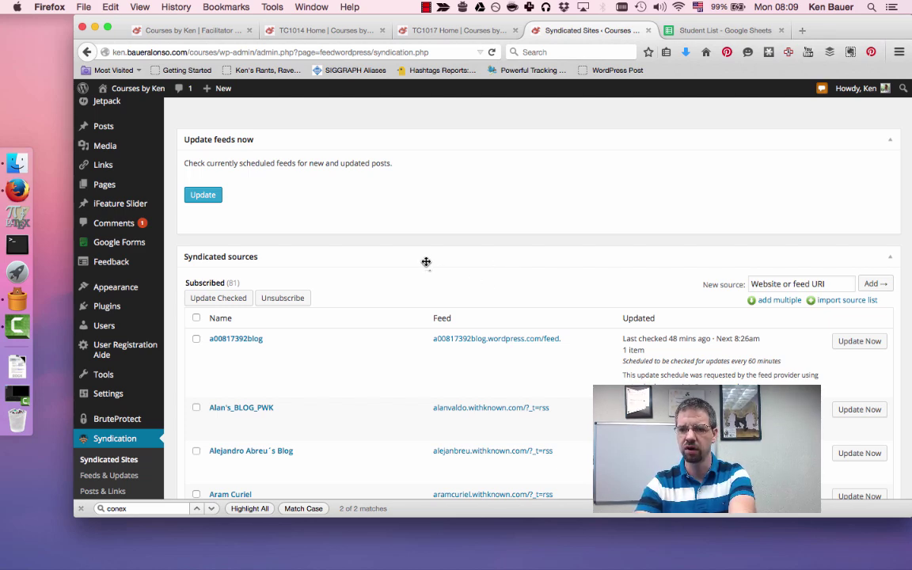
key(ctrl+shift+Tab)
key(ctrl+shift+Tab)
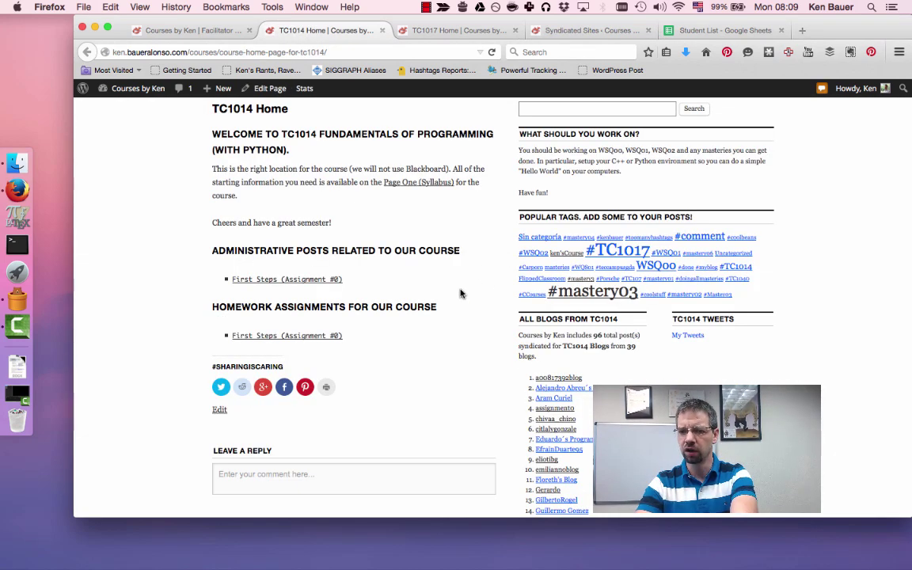
Review the TC1014 Home page, covering the current work notice, the popular tags and the list of all TC1014 blogs.
scroll(458, 292, up, 5)
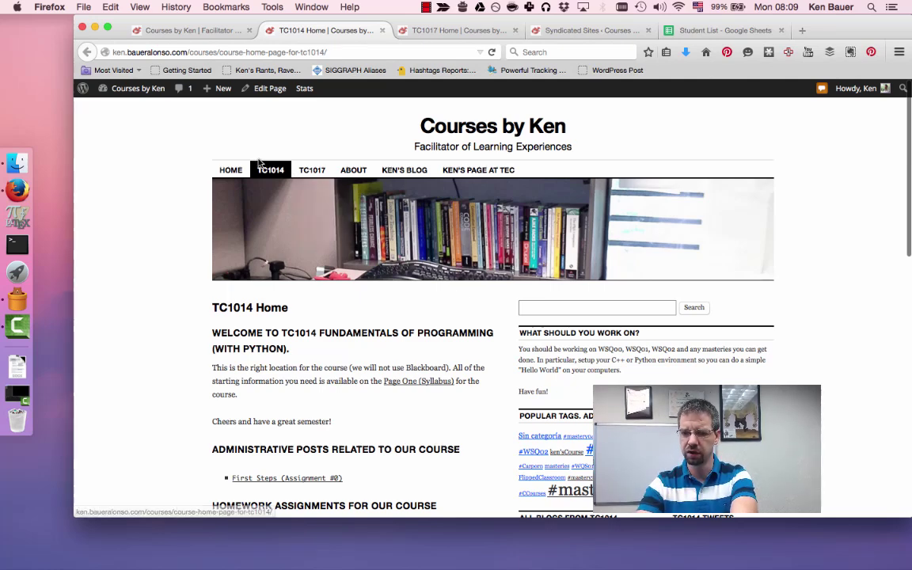
mouse_move(311, 170)
mouse_move(270, 170)
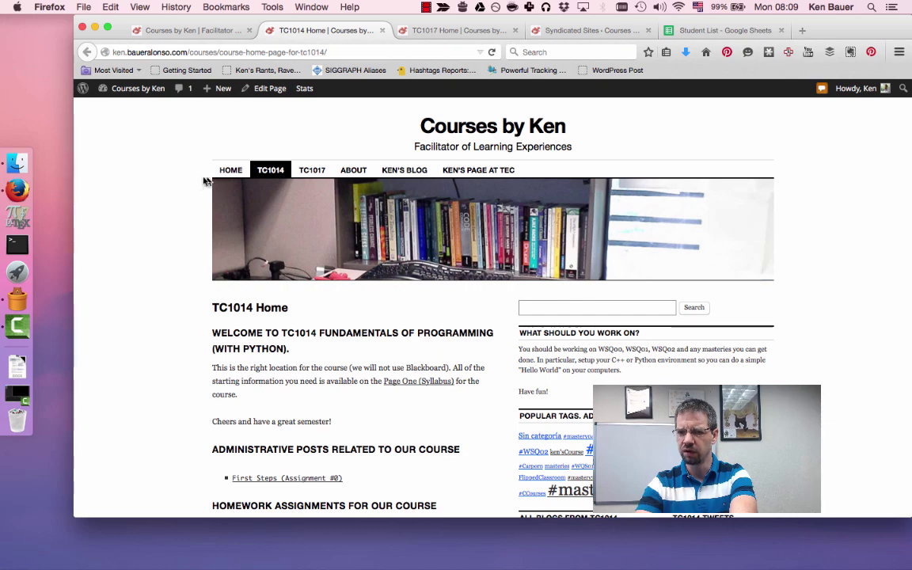
scroll(202, 182, down, 5)
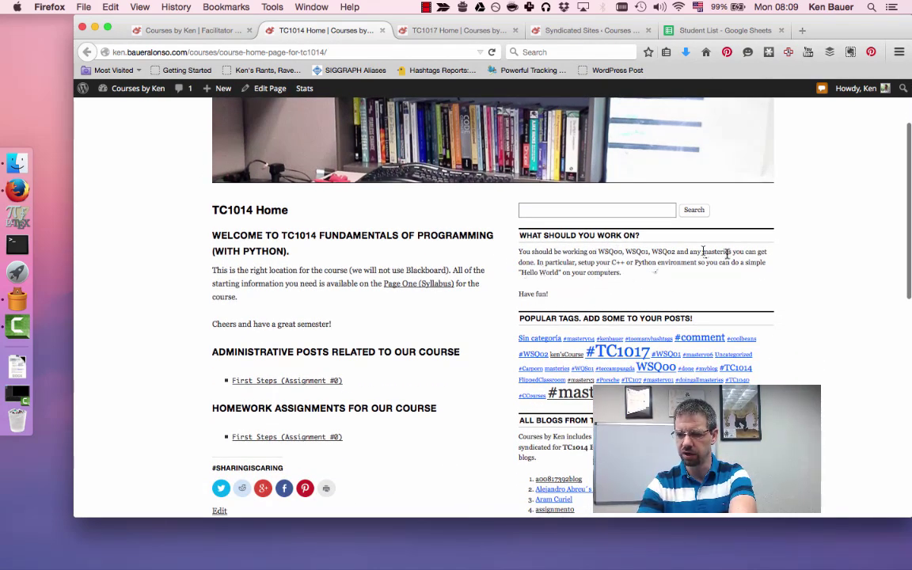
scroll(765, 207, down, 6)
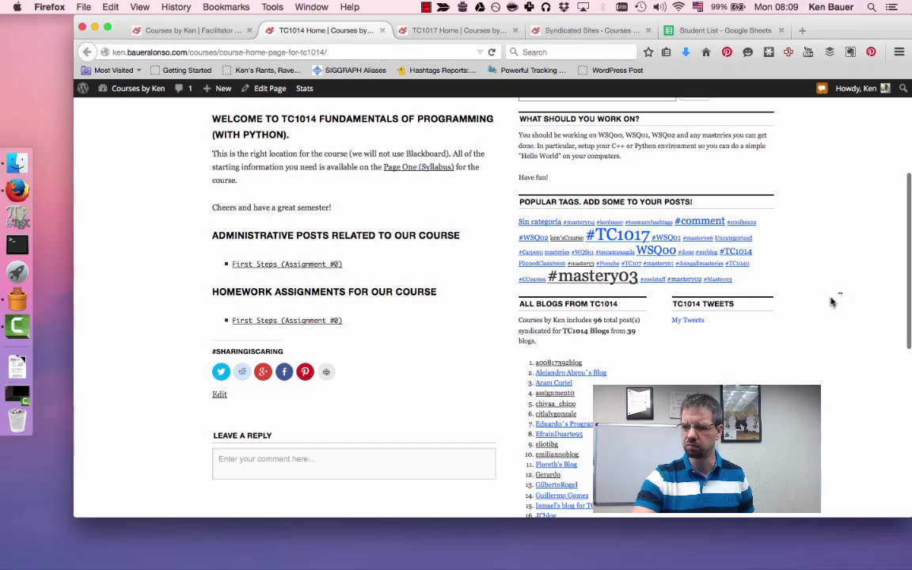
scroll(830, 304, down, 2)
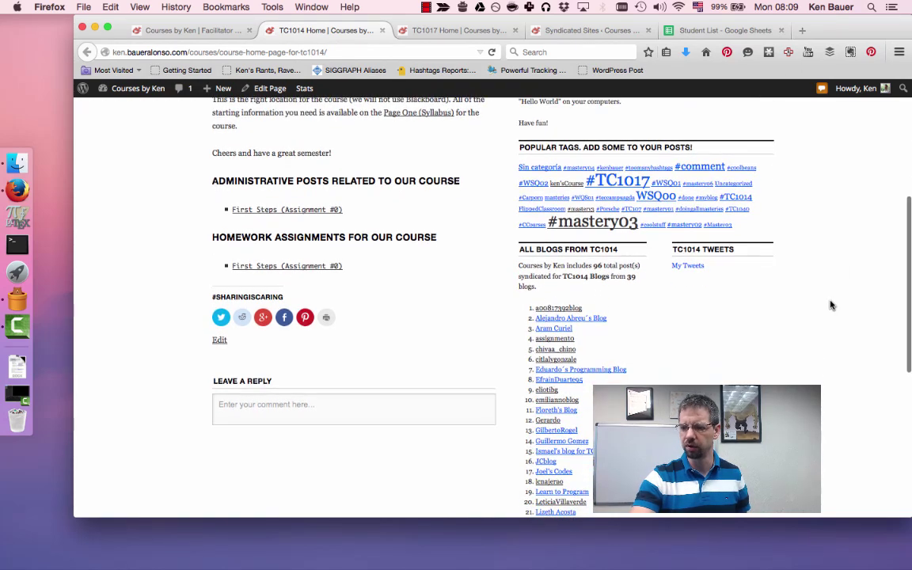
scroll(830, 304, down, 2)
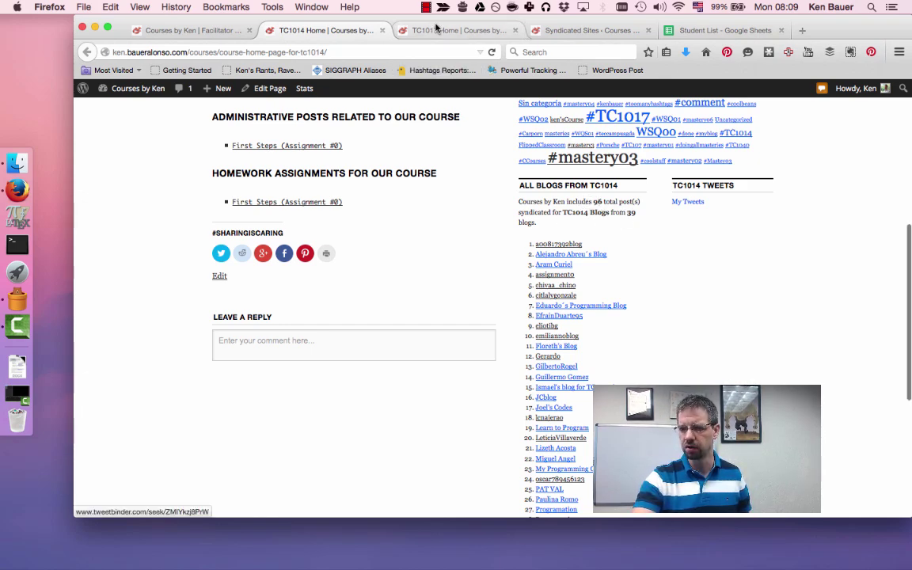
View the list of all blogs on the TC1017 Home page and compare it with the Student List spreadsheet's totals.
click(388, 30)
scroll(652, 187, down, 3)
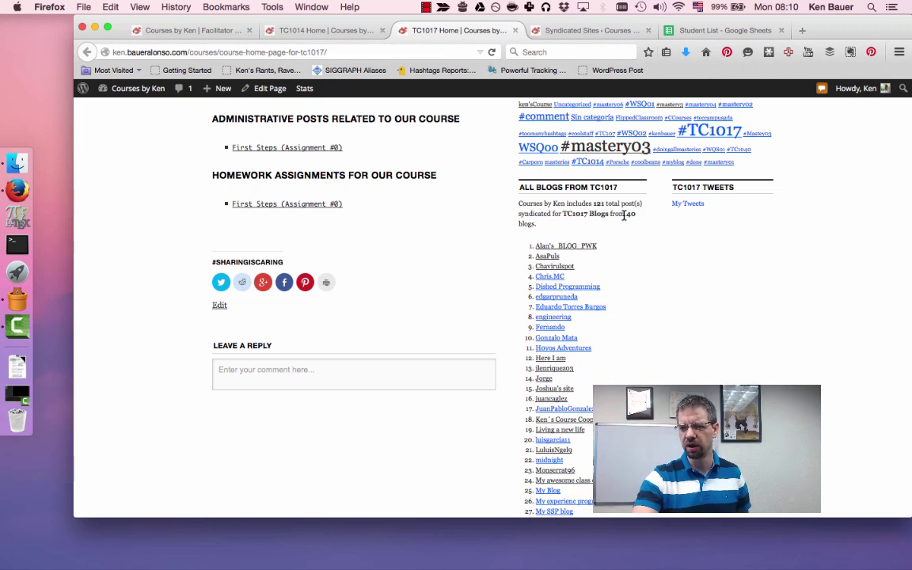
click(687, 30)
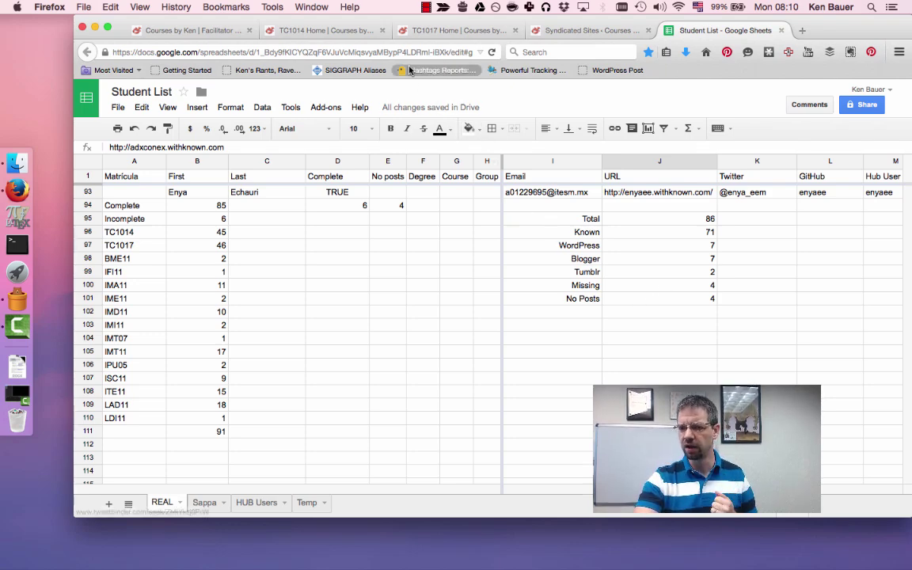
Return to the TC1014 Home page and open the WSQ01 – Setup Python assignment from the course's WSQs page.
click(205, 33)
click(287, 36)
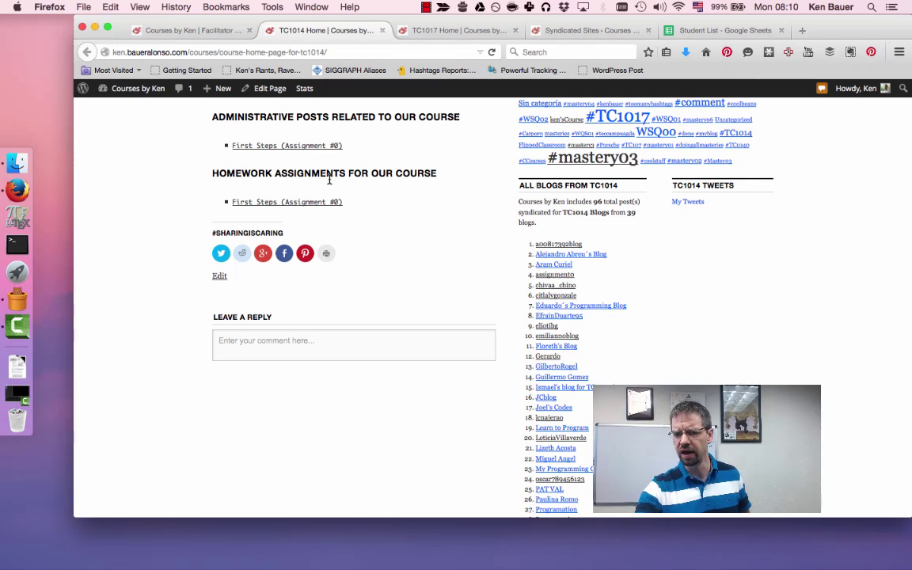
scroll(329, 180, up, 5)
mouse_move(269, 170)
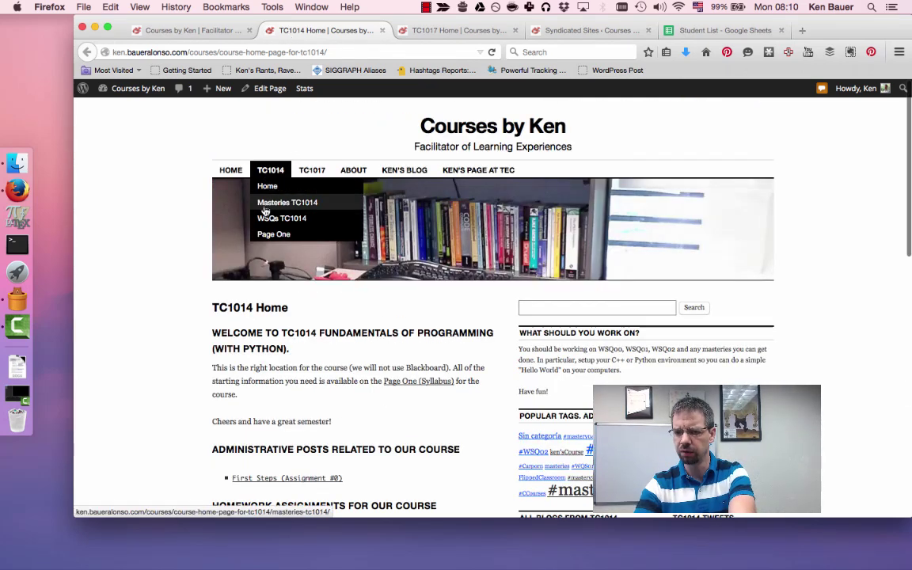
click(267, 218)
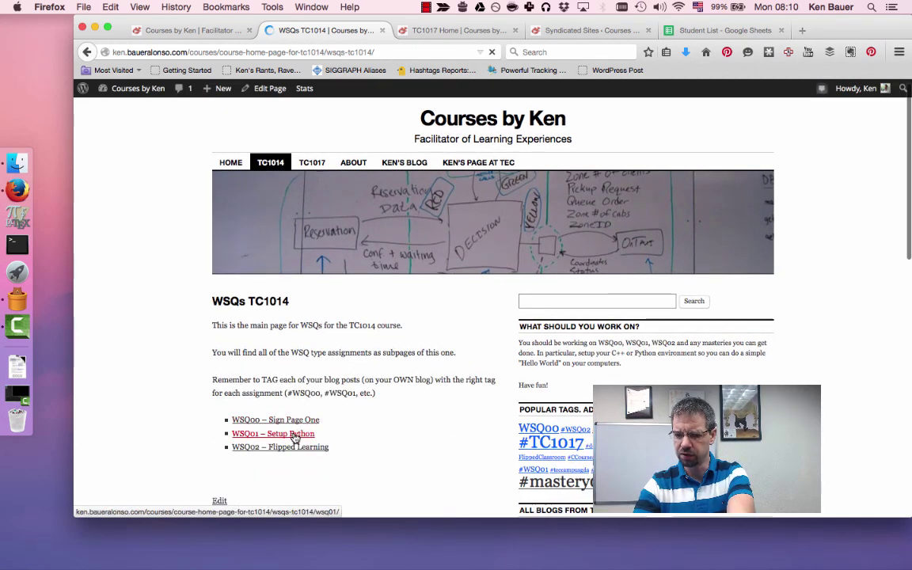
click(269, 434)
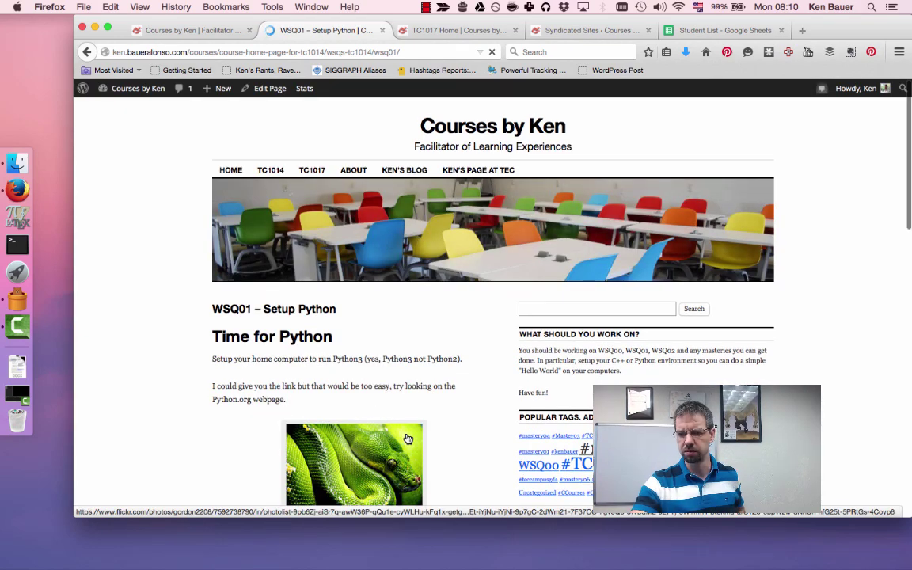
Read the WSQ01 assignment through the Blog about It instructions and the items to include in the post.
scroll(407, 436, down, 5)
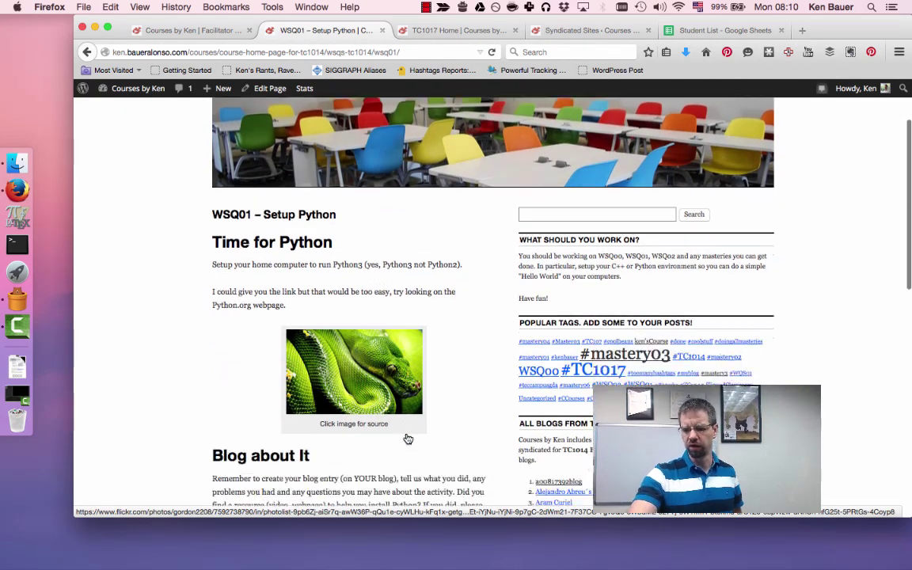
scroll(407, 437, down, 2)
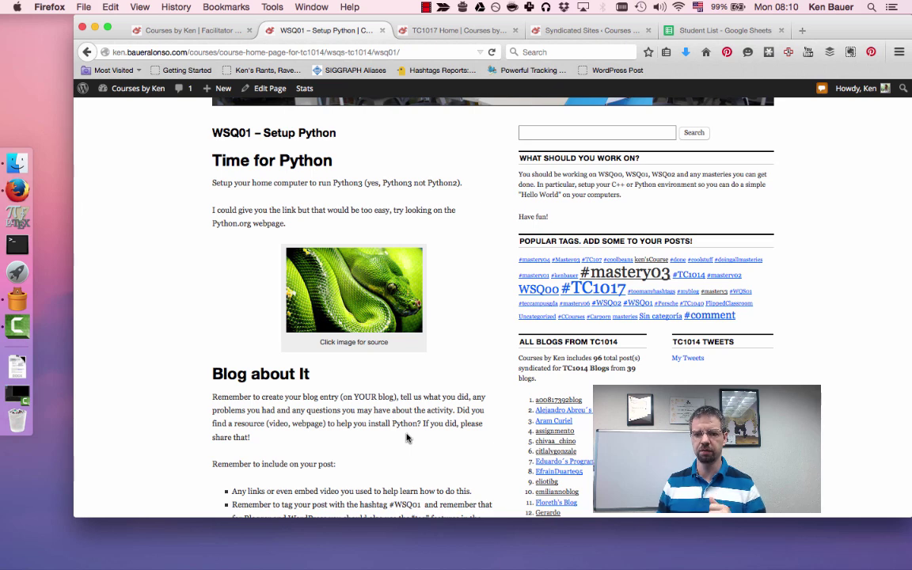
scroll(406, 438, down, 1)
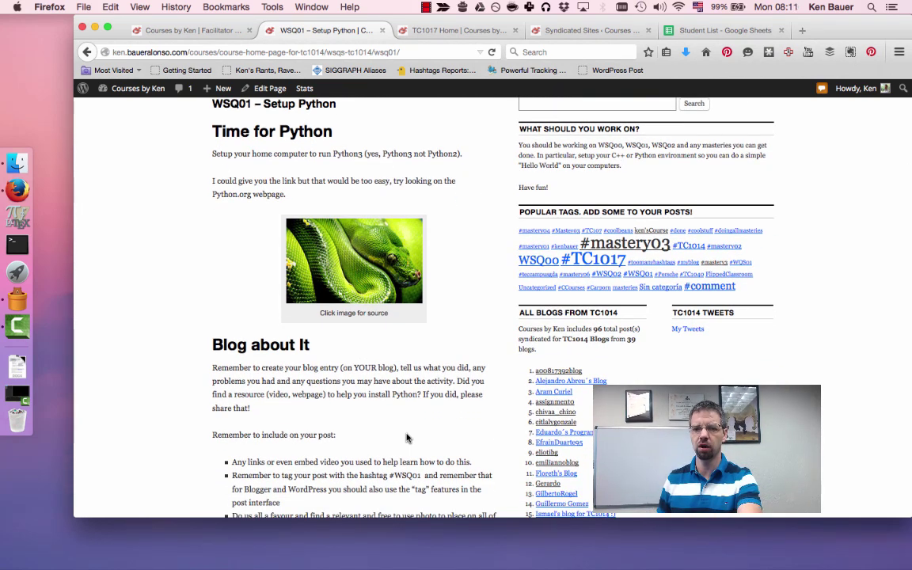
scroll(406, 437, down, 1)
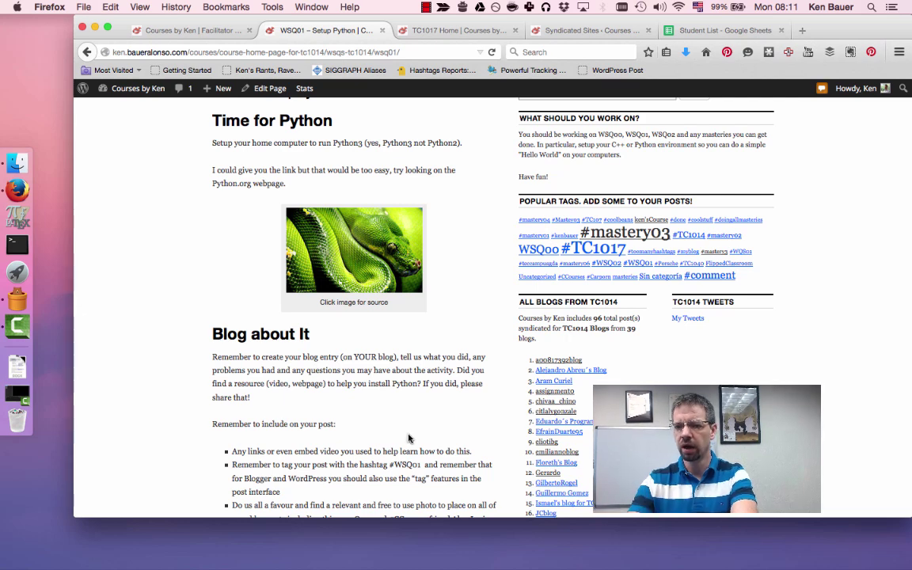
Open the course site's Contact page and go to its Appointments/Office Hours section.
scroll(407, 439, up, 3)
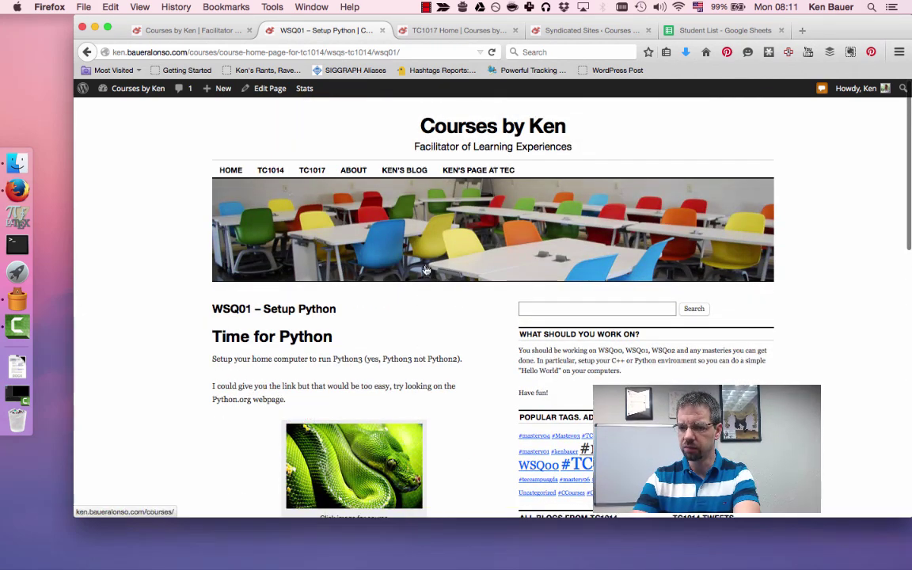
mouse_move(372, 165)
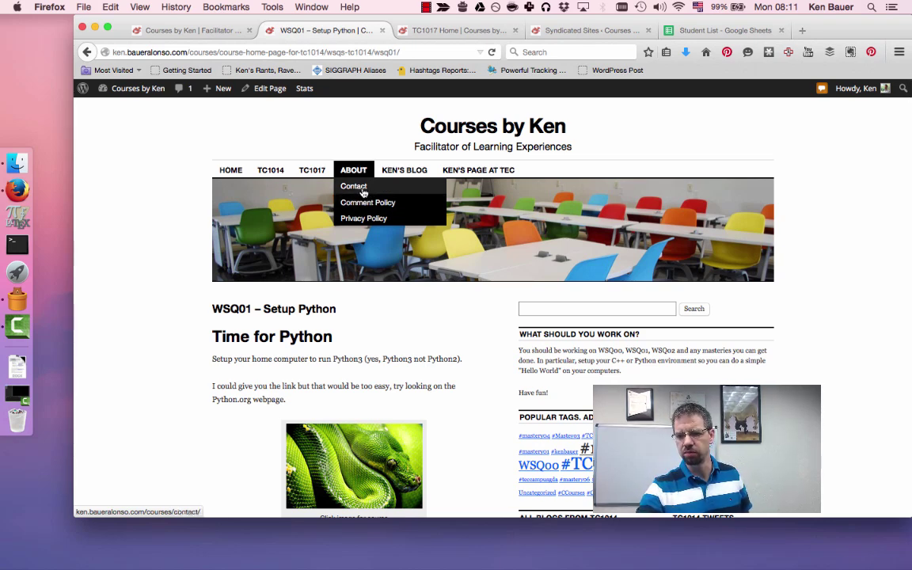
click(362, 192)
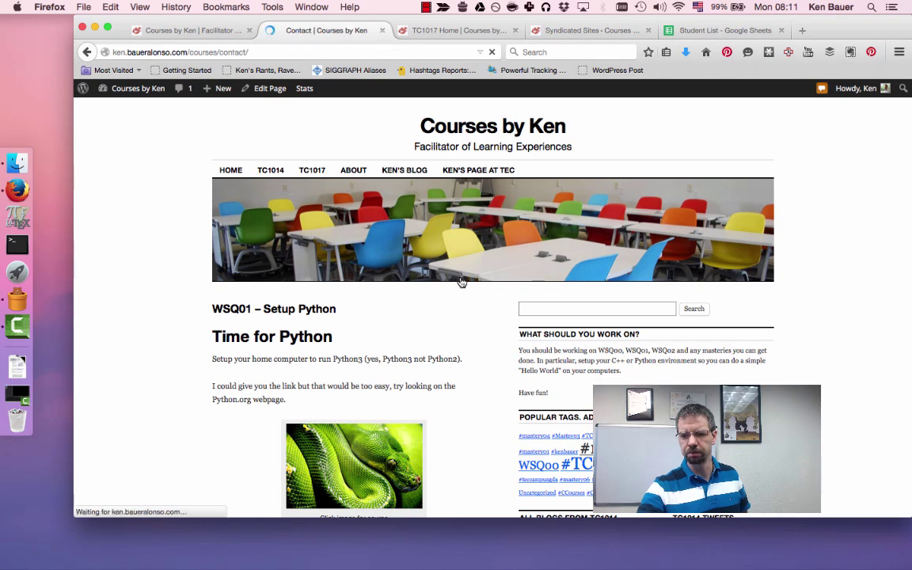
scroll(460, 358, down, 2)
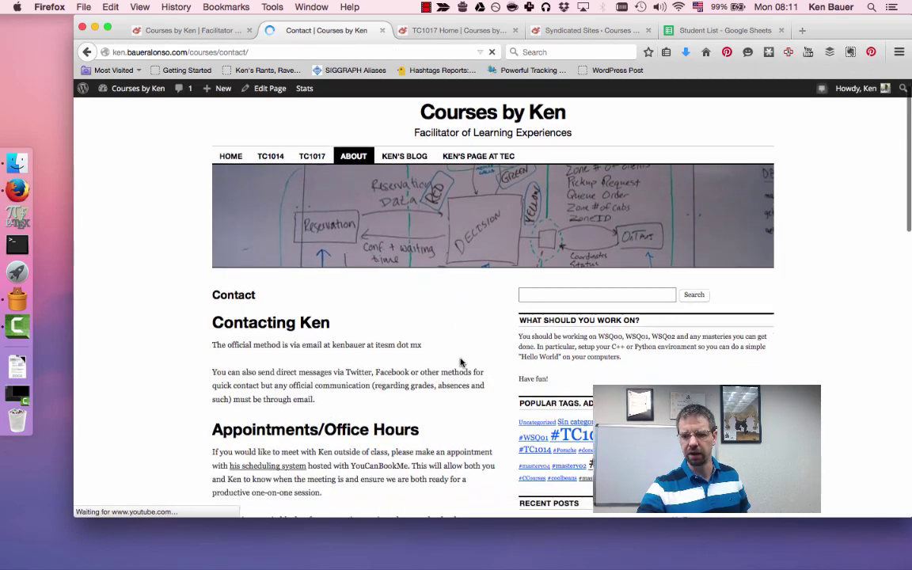
scroll(460, 357, down, 5)
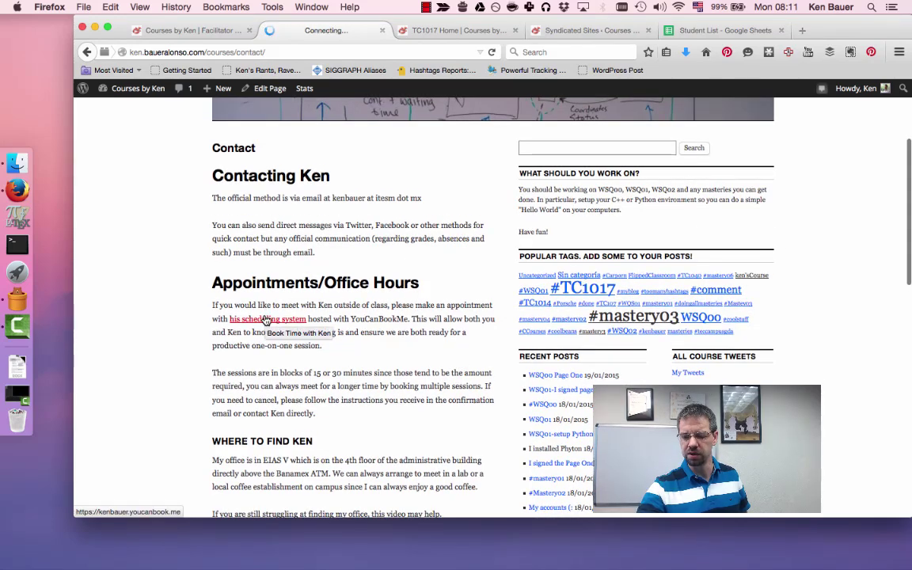
Open the scheduling system linked under Appointments/Office Hours and view the calendar of appointment times.
click(267, 319)
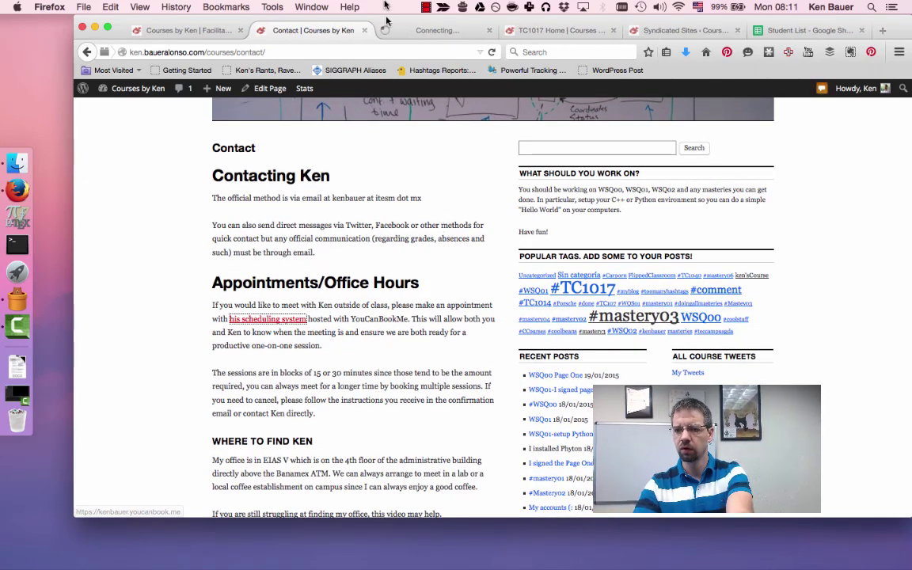
click(412, 40)
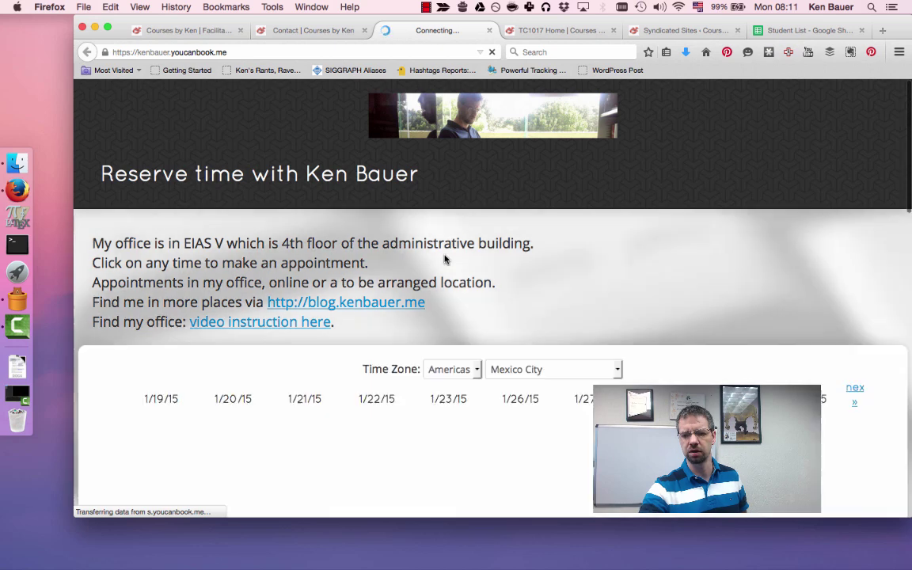
scroll(445, 259, down, 1)
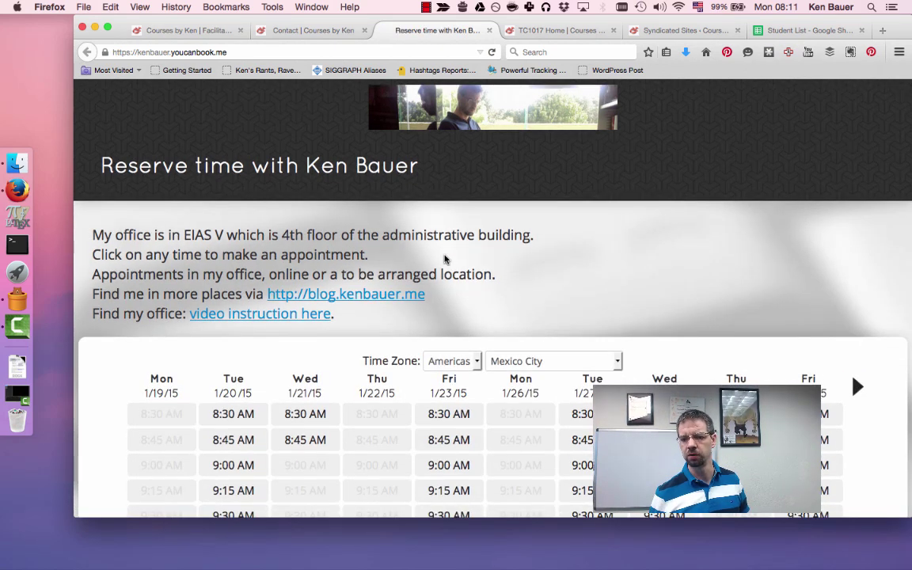
scroll(445, 258, down, 5)
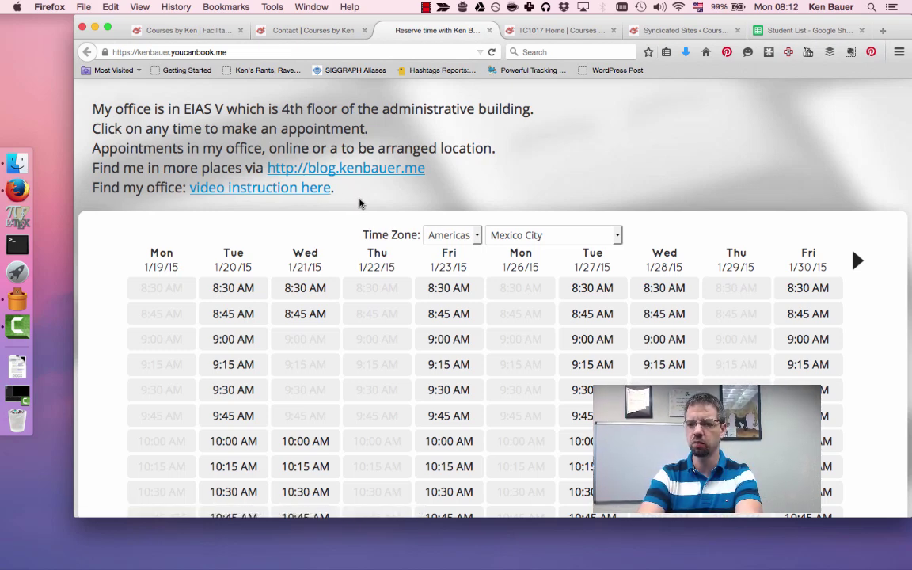
click(425, 7)
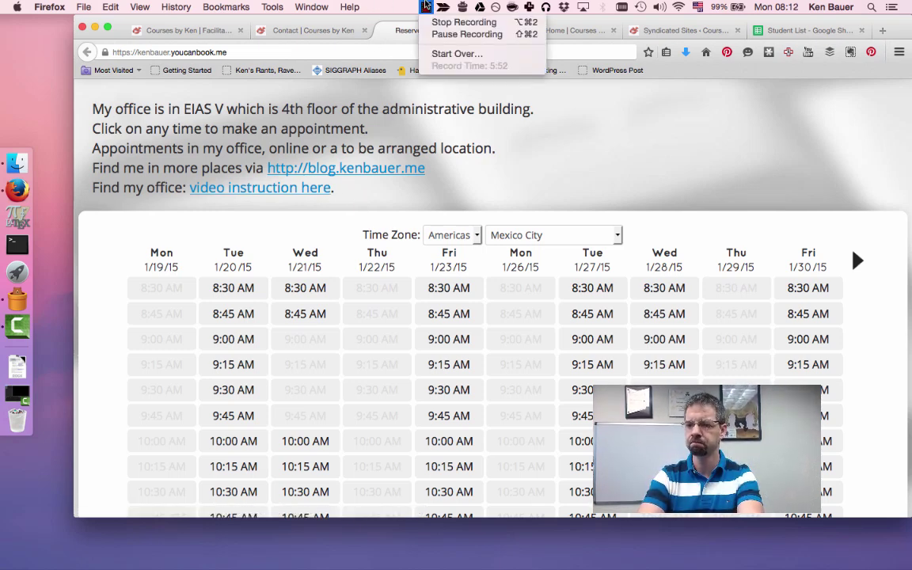